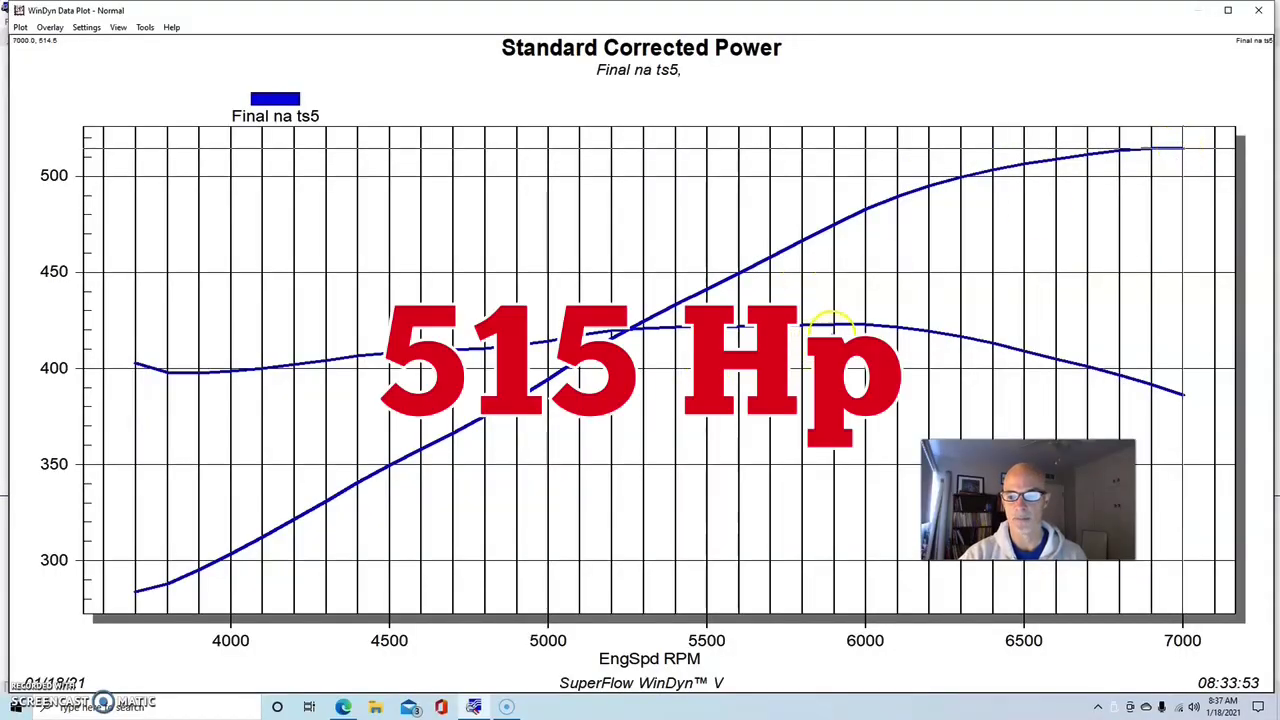
Read the Final na ts5 torque curve at 5900 RPM, and overlay the Final ts Super19 run to check its peak power.
{"action": "left_click", "coordinate": [835, 328]}
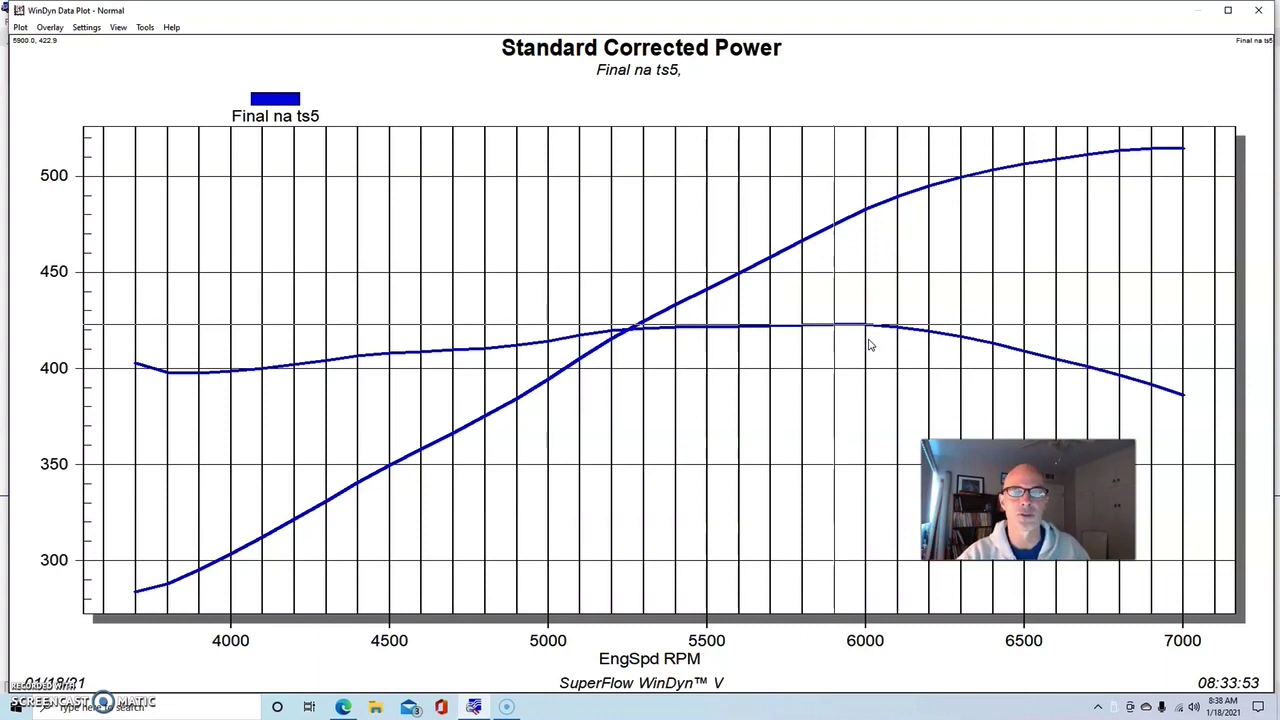
{"action": "left_click", "coordinate": [50, 28]}
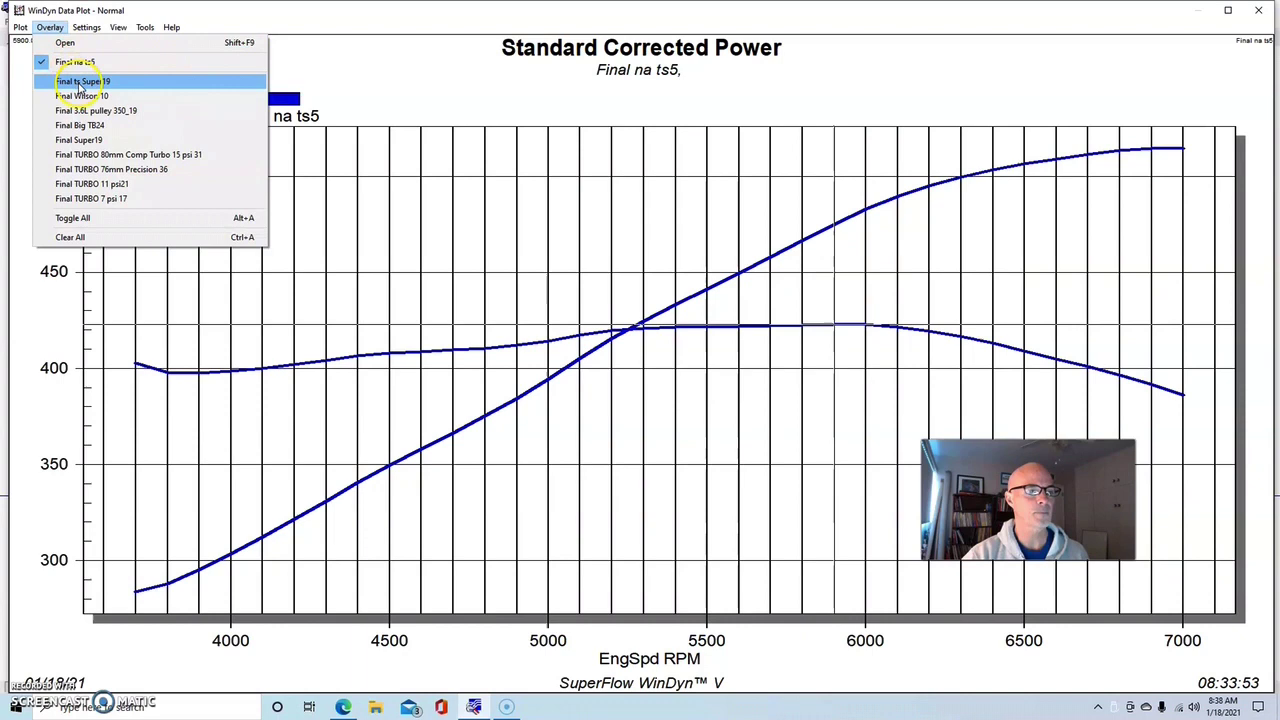
{"action": "left_click", "coordinate": [80, 82]}
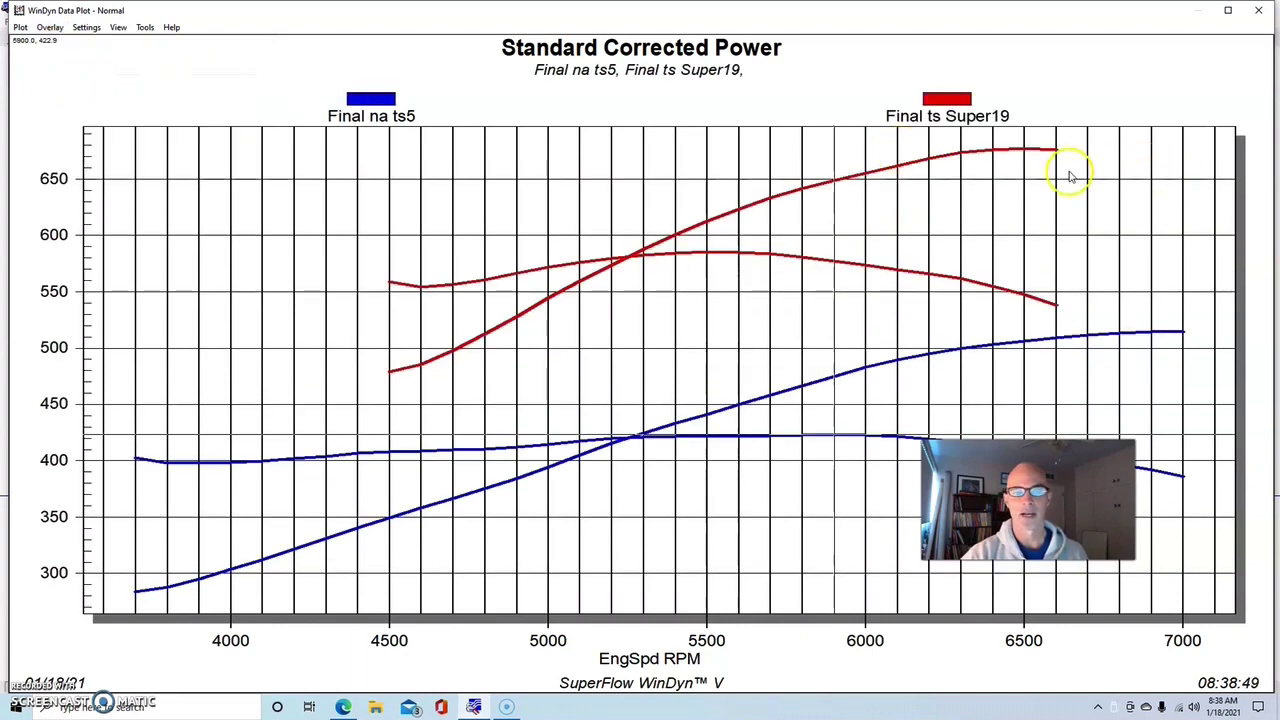
{"action": "left_click", "coordinate": [1030, 149]}
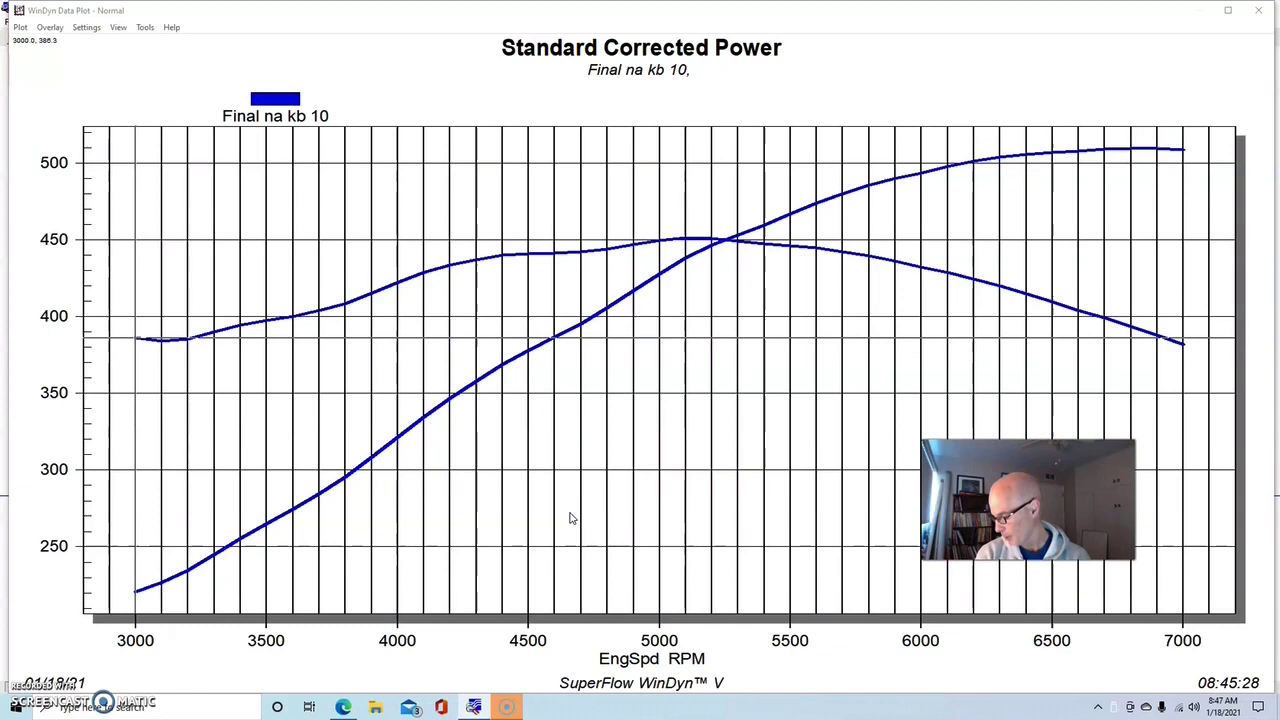
Read the Final na kb 10 run's peak power at 6900 RPM and peak torque at 5100 RPM on the graph.
{"action": "left_click", "coordinate": [843, 503]}
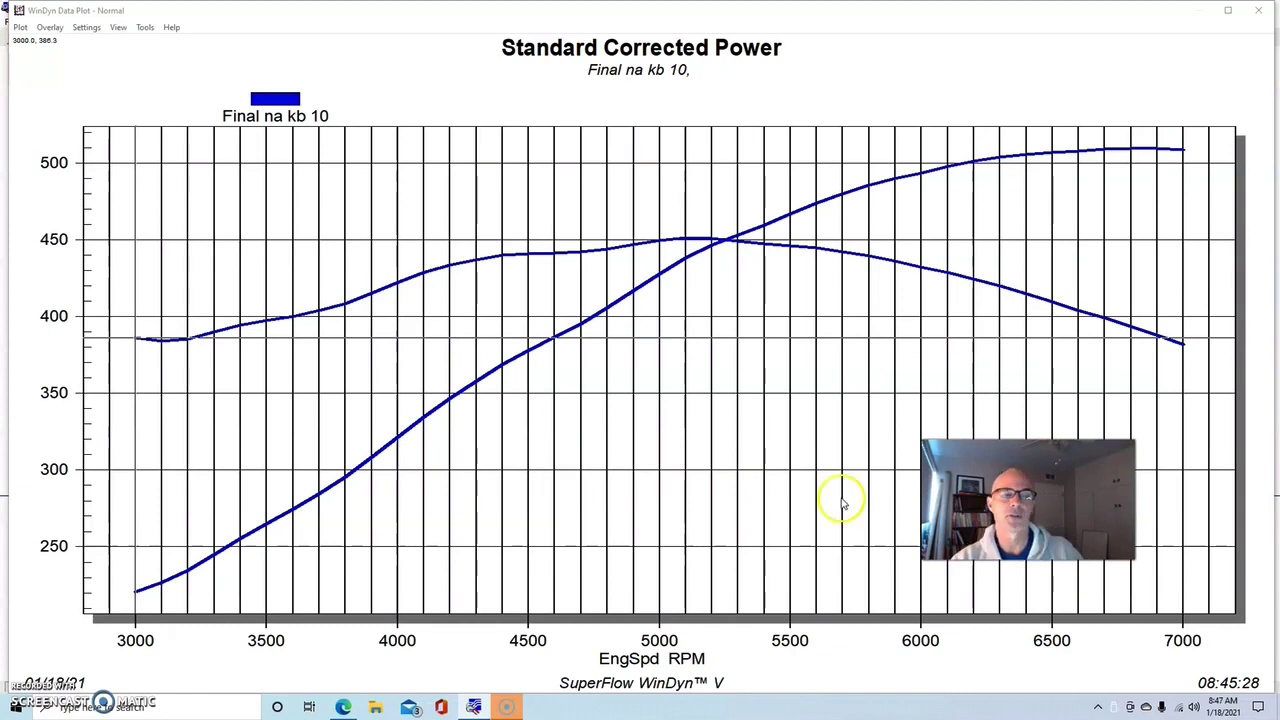
{"action": "left_click", "coordinate": [1158, 155]}
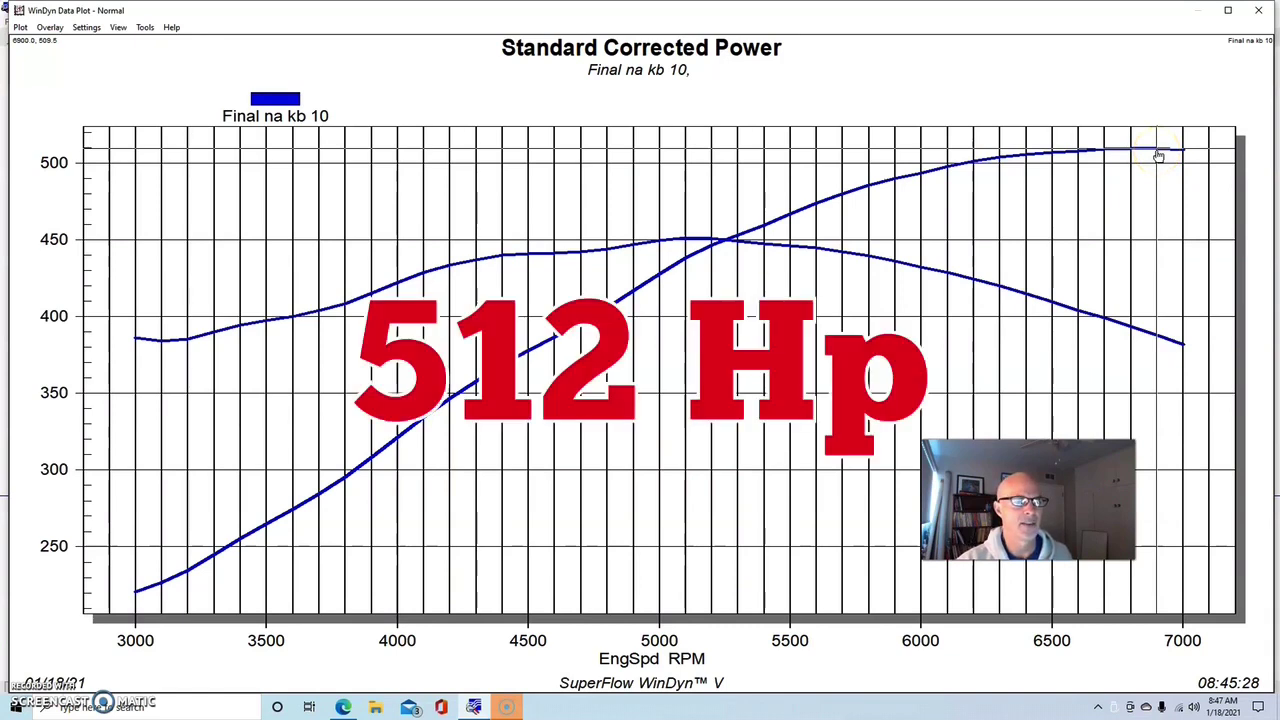
{"action": "left_click_drag", "start_coordinate": [1158, 155], "coordinate": [688, 243]}
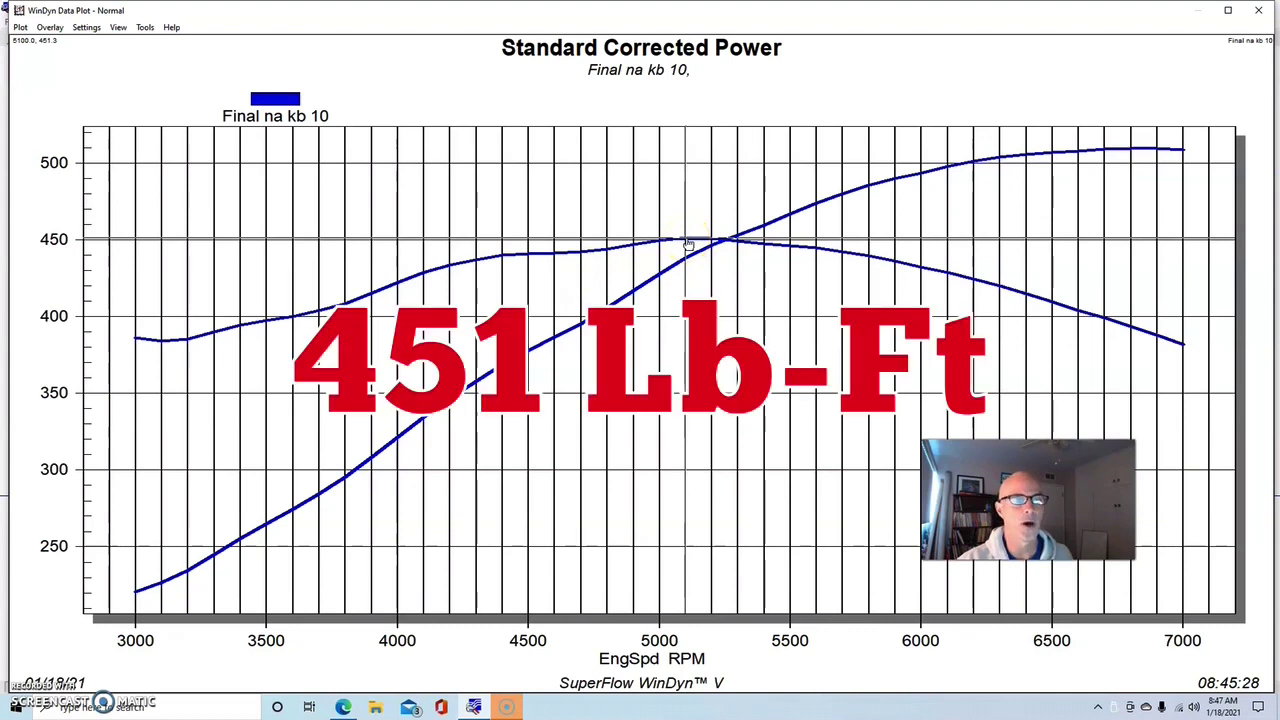
{"action": "mouse_move", "coordinate": [826, 310]}
{"action": "left_mouse_down"}
{"action": "mouse_move", "coordinate": [834, 320]}
{"action": "mouse_move", "coordinate": [788, 362]}
{"action": "left_mouse_up"}
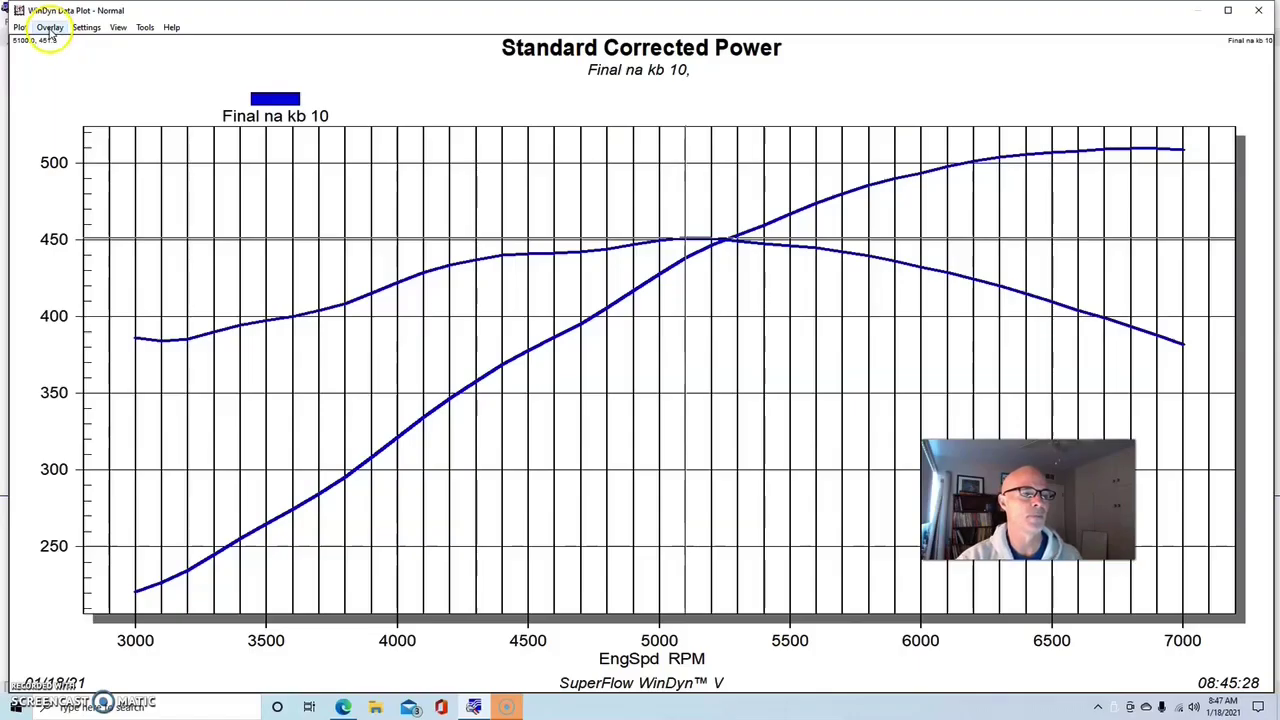
Overlay the Final 3.6L pulley 400_24 run on the power graph and read its power at 6300 RPM and torque at 5200 RPM.
{"action": "left_click", "coordinate": [50, 27]}
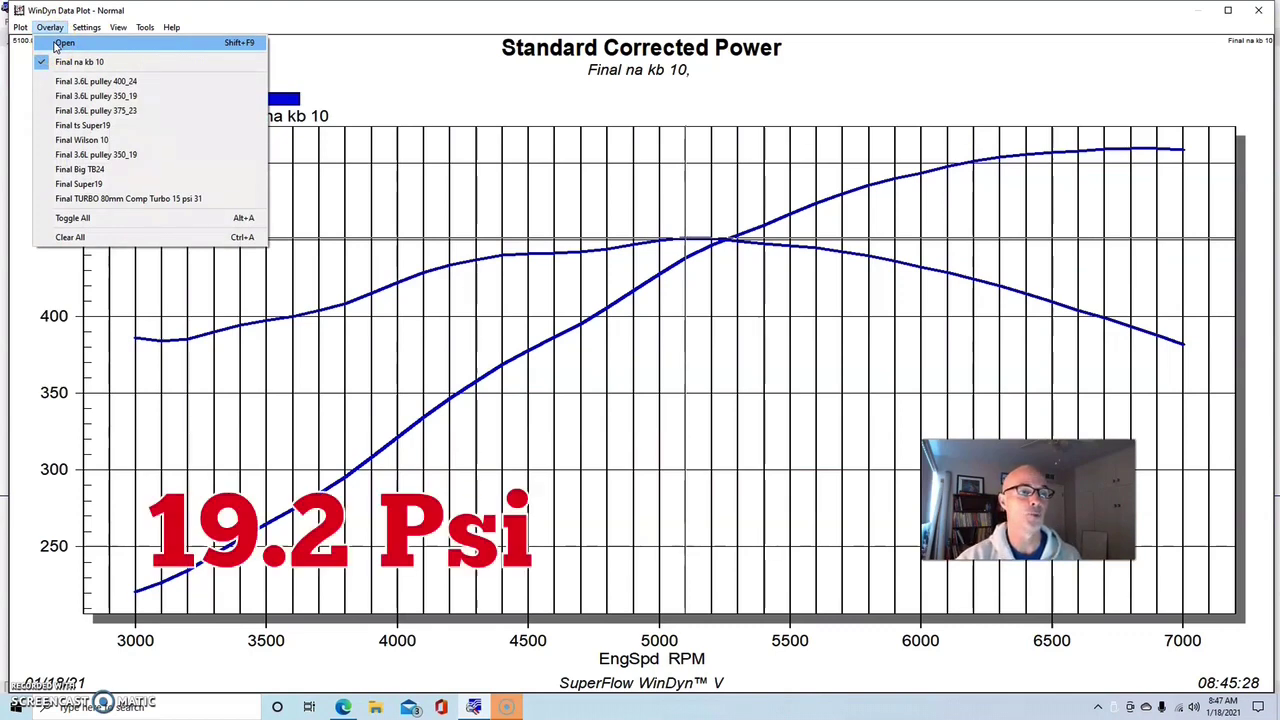
{"action": "left_click", "coordinate": [75, 81]}
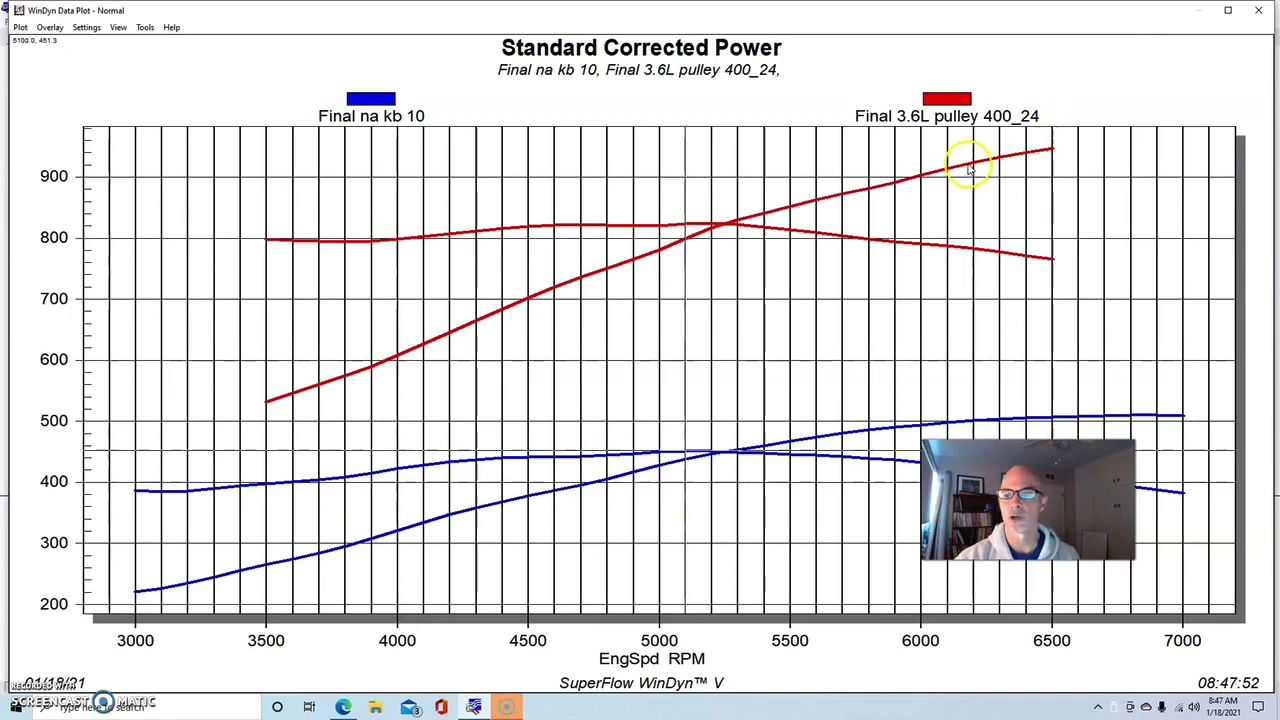
{"action": "left_click", "coordinate": [999, 156]}
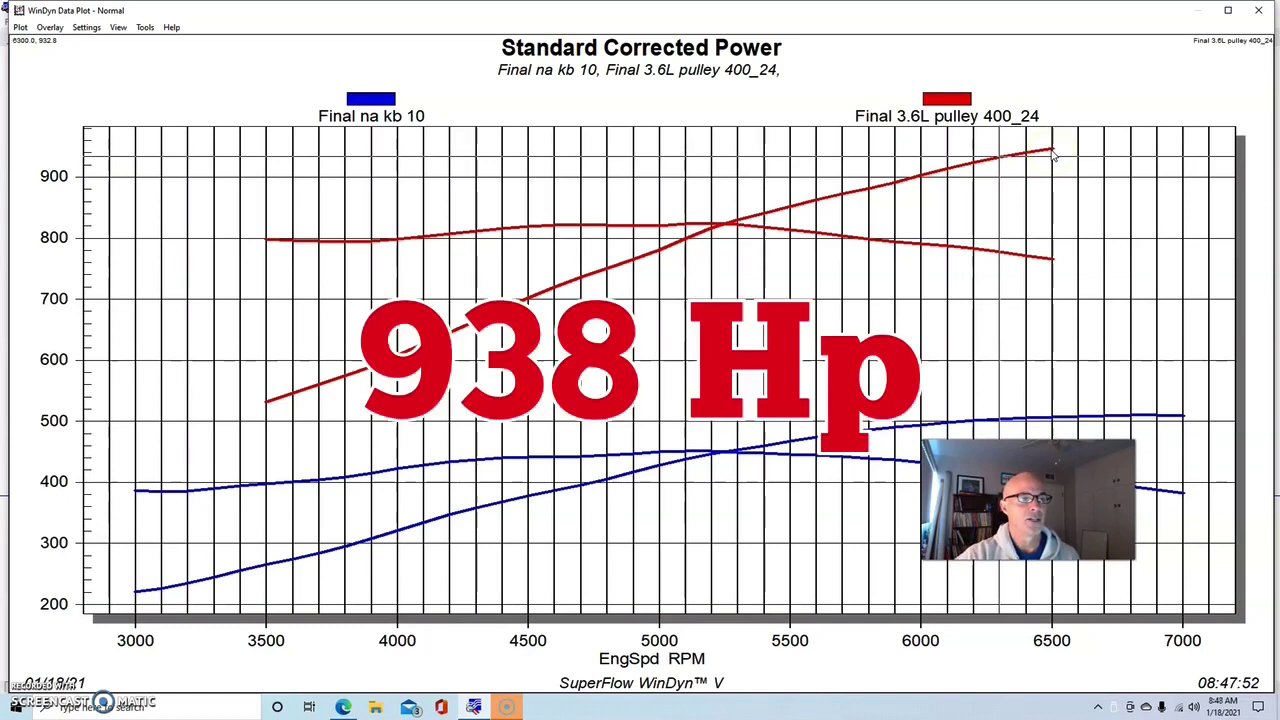
{"action": "left_click_drag", "start_coordinate": [1014, 177], "coordinate": [709, 223]}
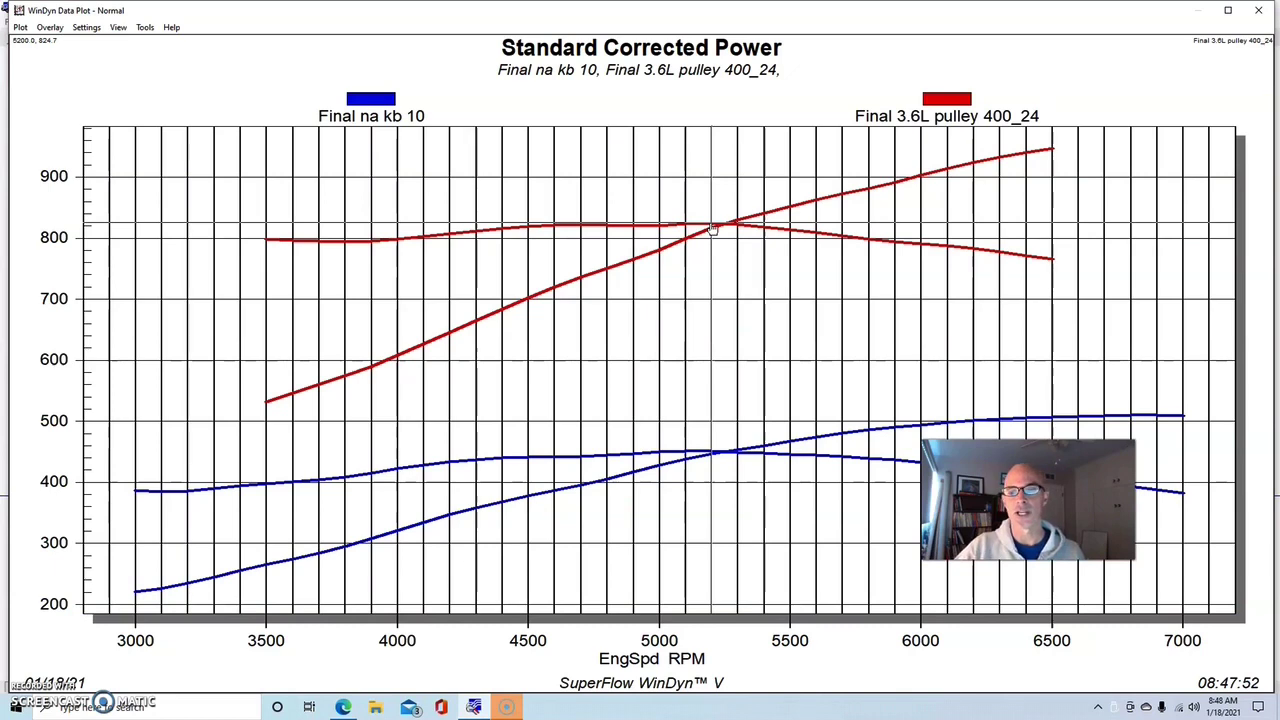
{"action": "left_click", "coordinate": [715, 186]}
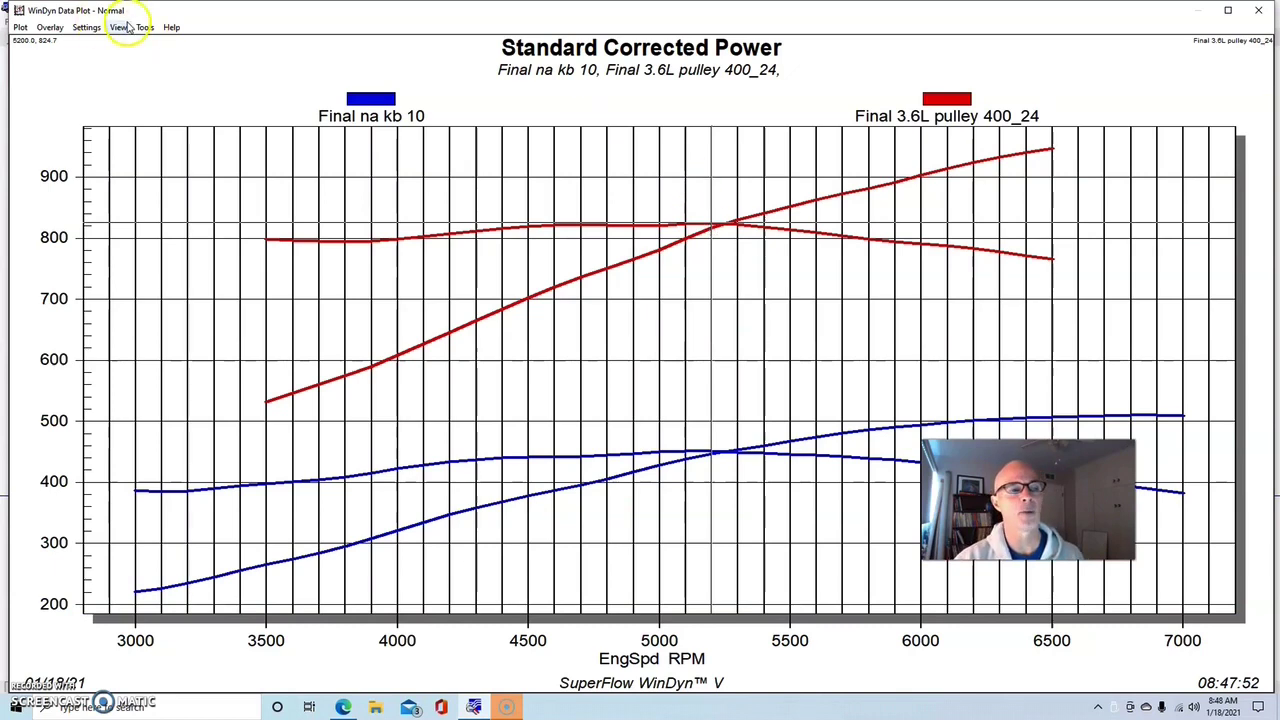
Add the Final 3.6L pulley 375_23 run to the power graph and read its power at 7100 RPM and torque at 4700 RPM.
{"action": "left_click", "coordinate": [52, 31]}
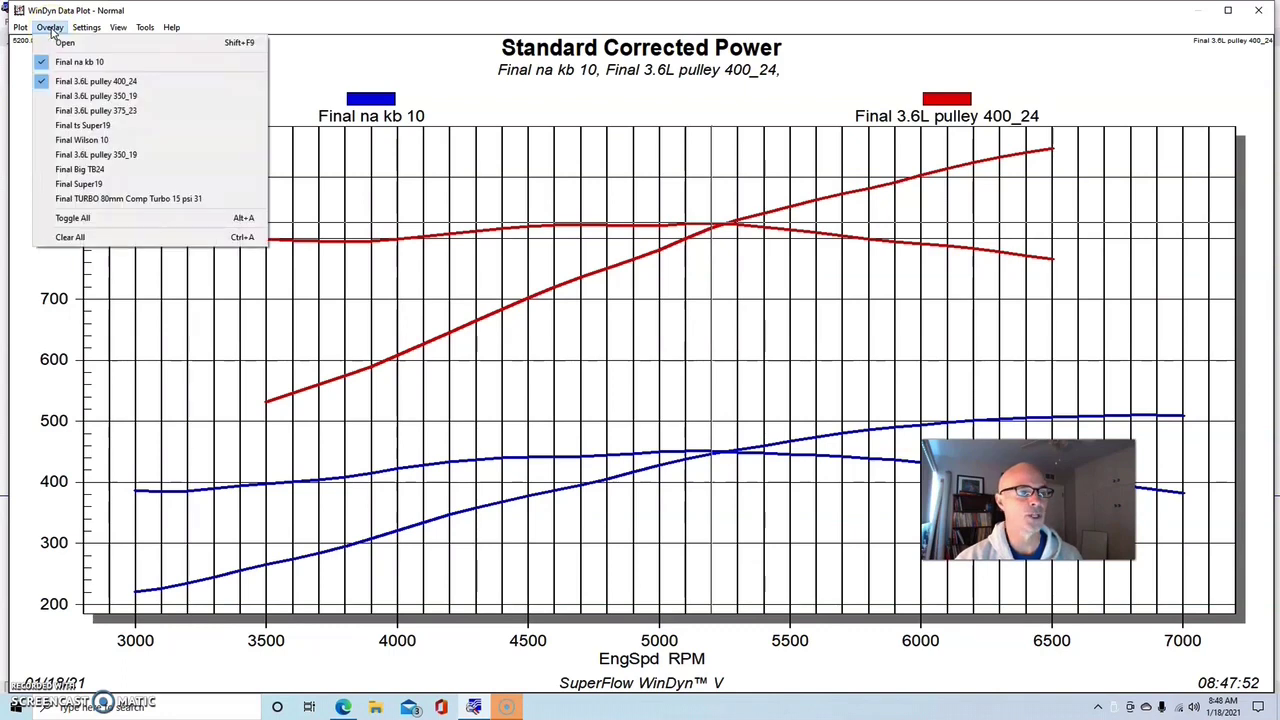
{"action": "left_click", "coordinate": [88, 112]}
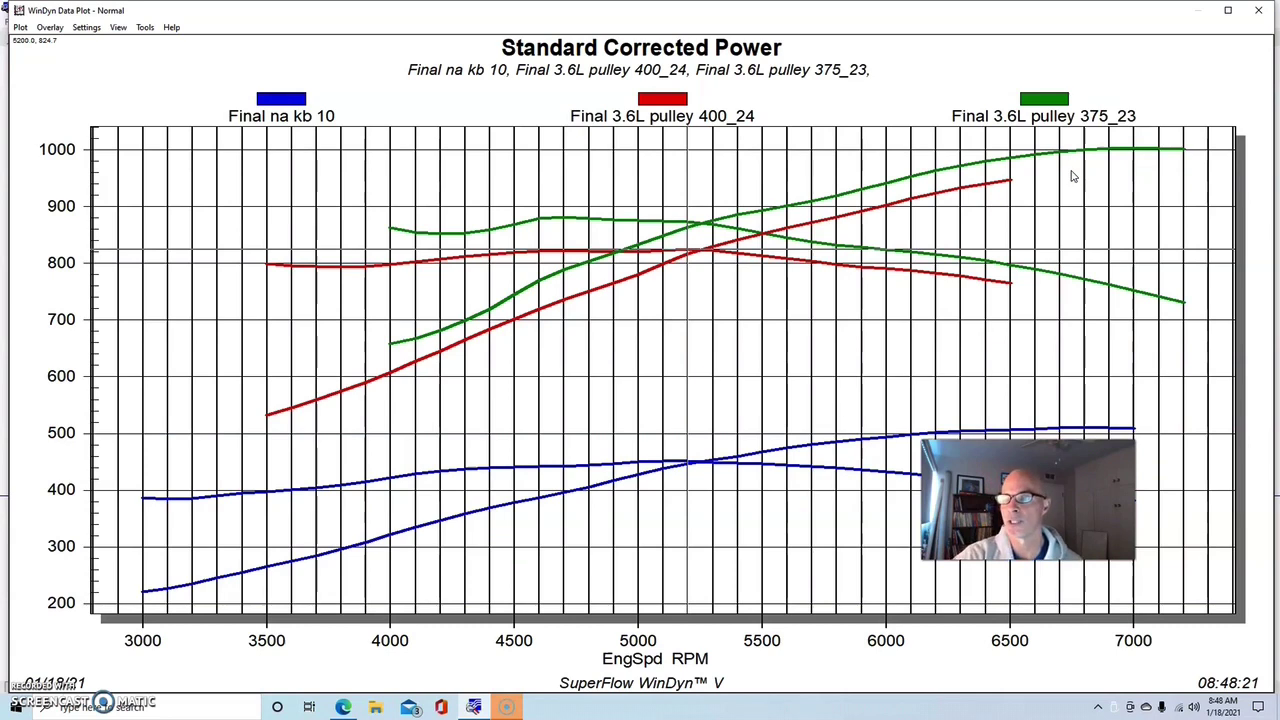
{"action": "left_click", "coordinate": [1163, 153]}
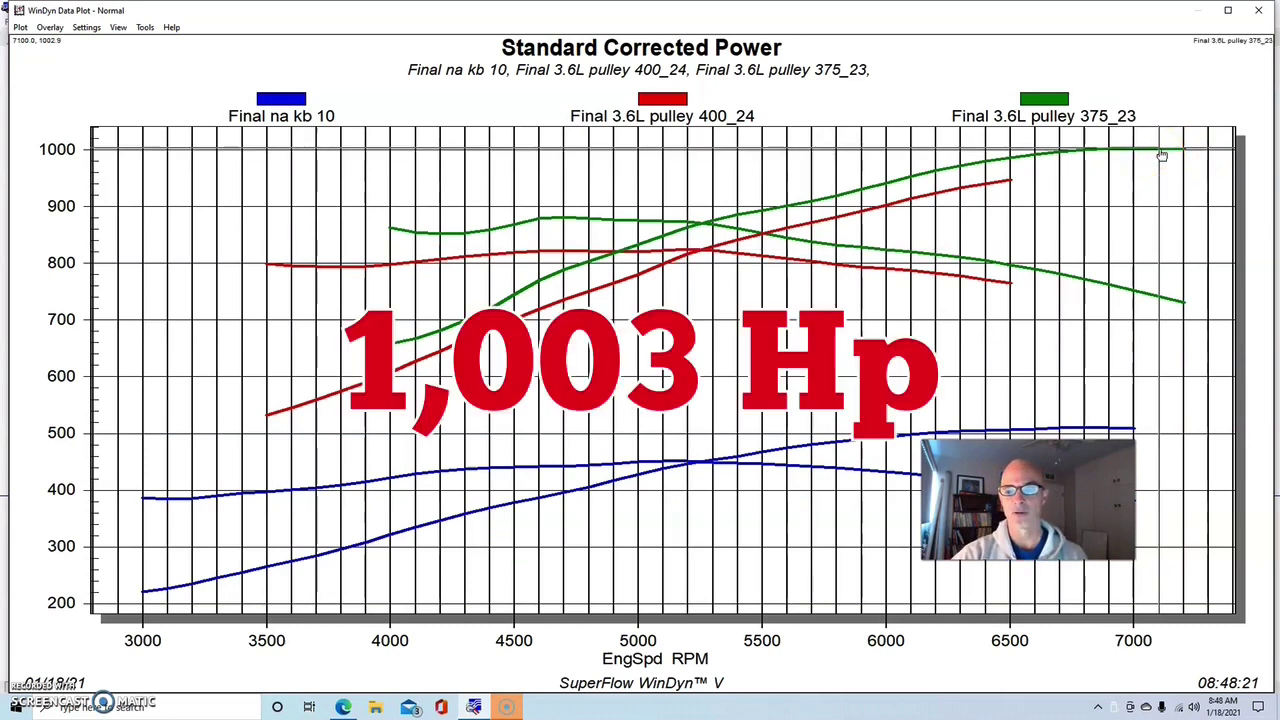
{"action": "left_click", "coordinate": [564, 221]}
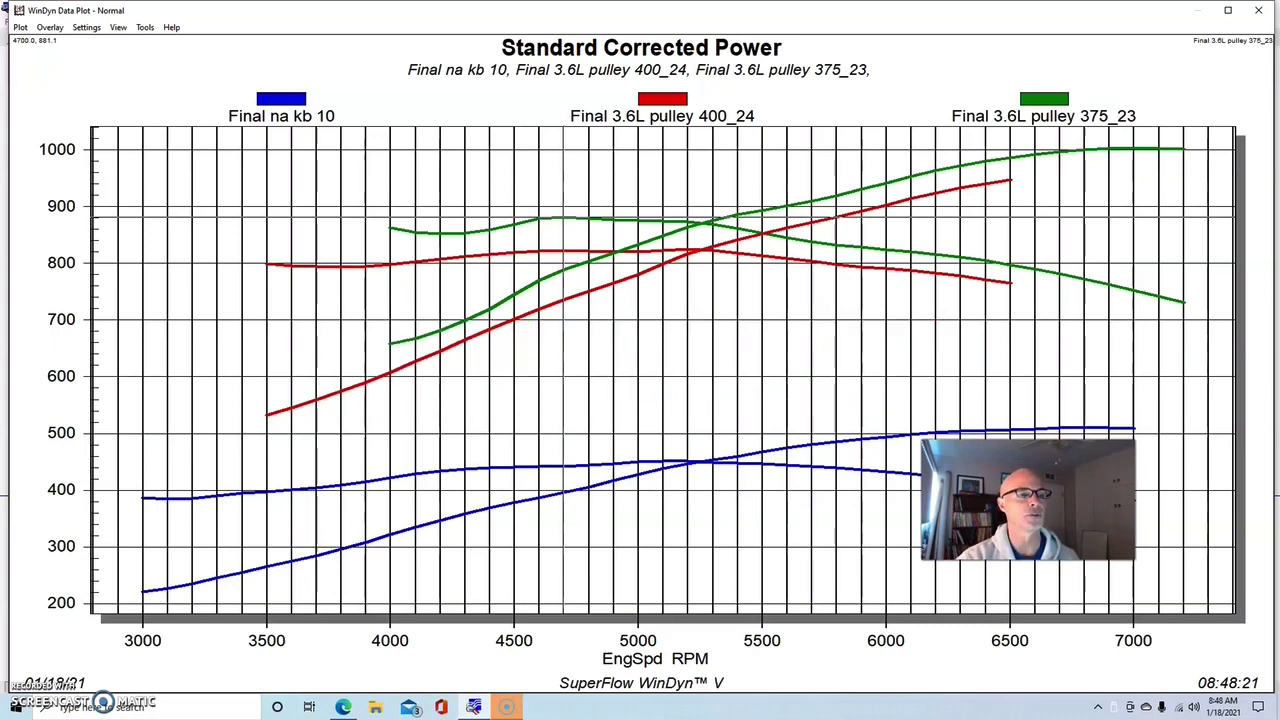
Add the Final 3.6L pulley 350_19 run to the power graph and read its power at 6400 RPM and its peak torque.
{"action": "left_click", "coordinate": [50, 27]}
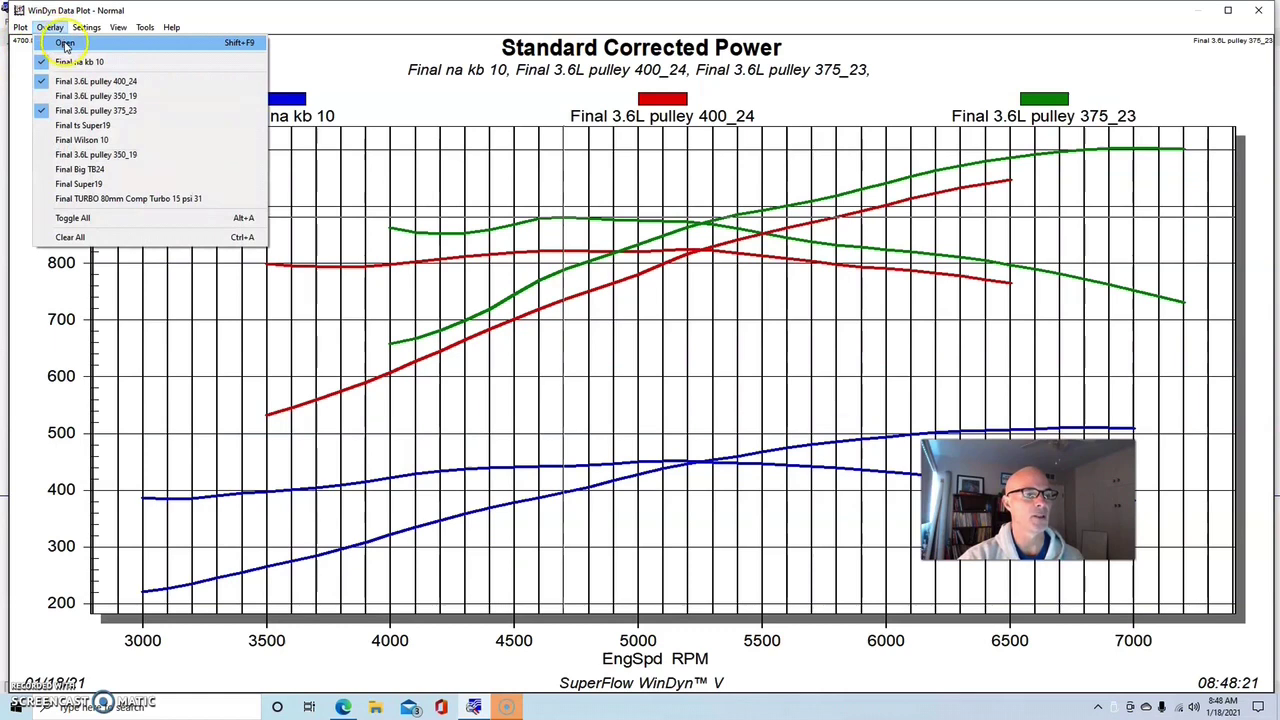
{"action": "left_click", "coordinate": [97, 96]}
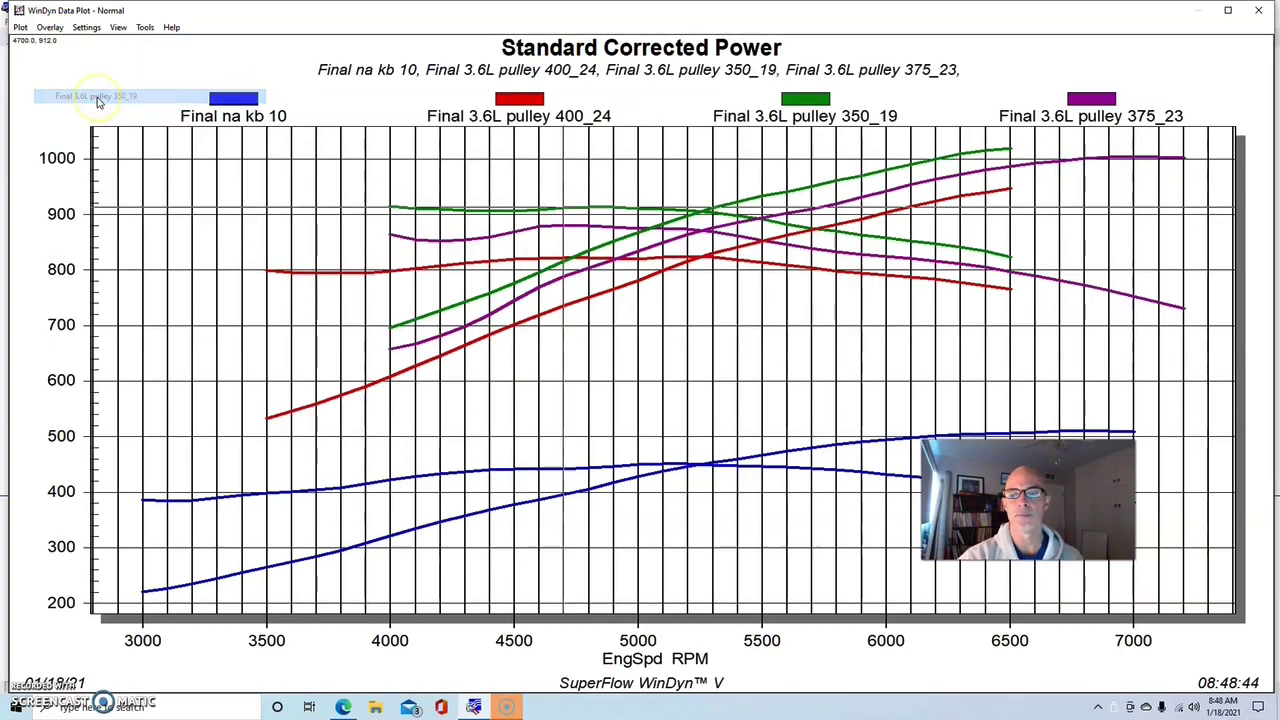
{"action": "left_click", "coordinate": [985, 157]}
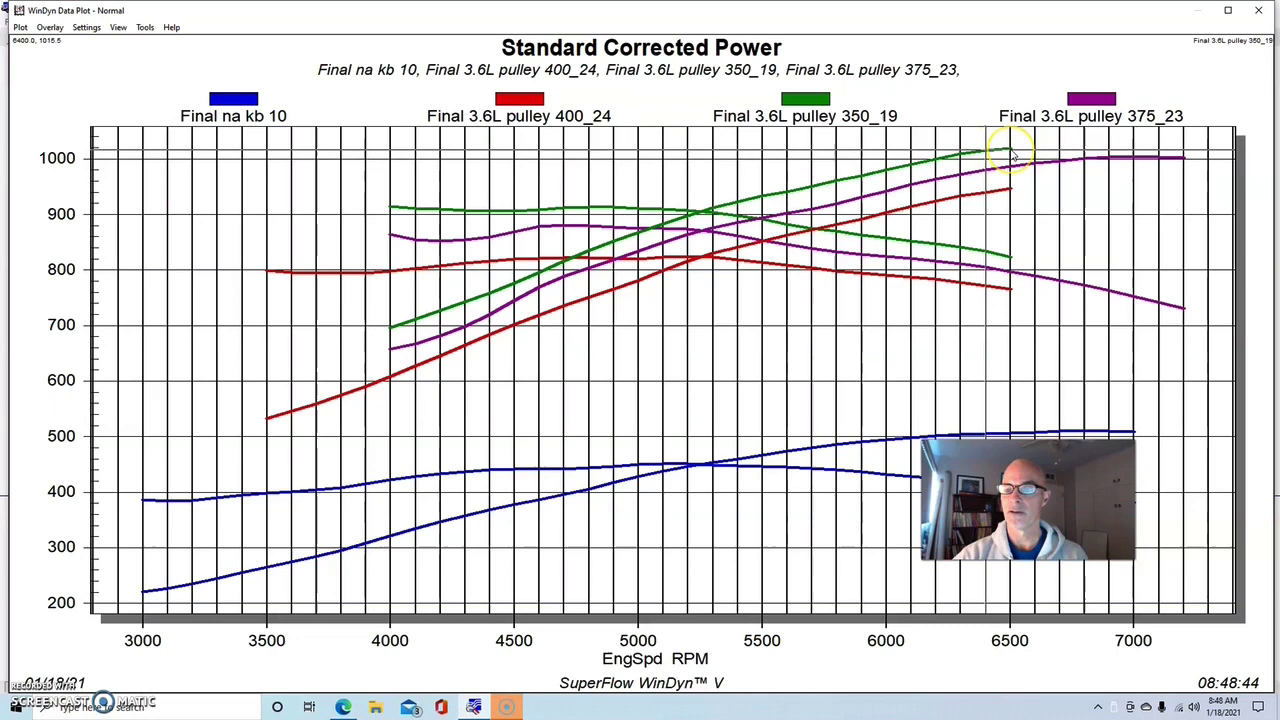
{"action": "left_click", "coordinate": [591, 212]}
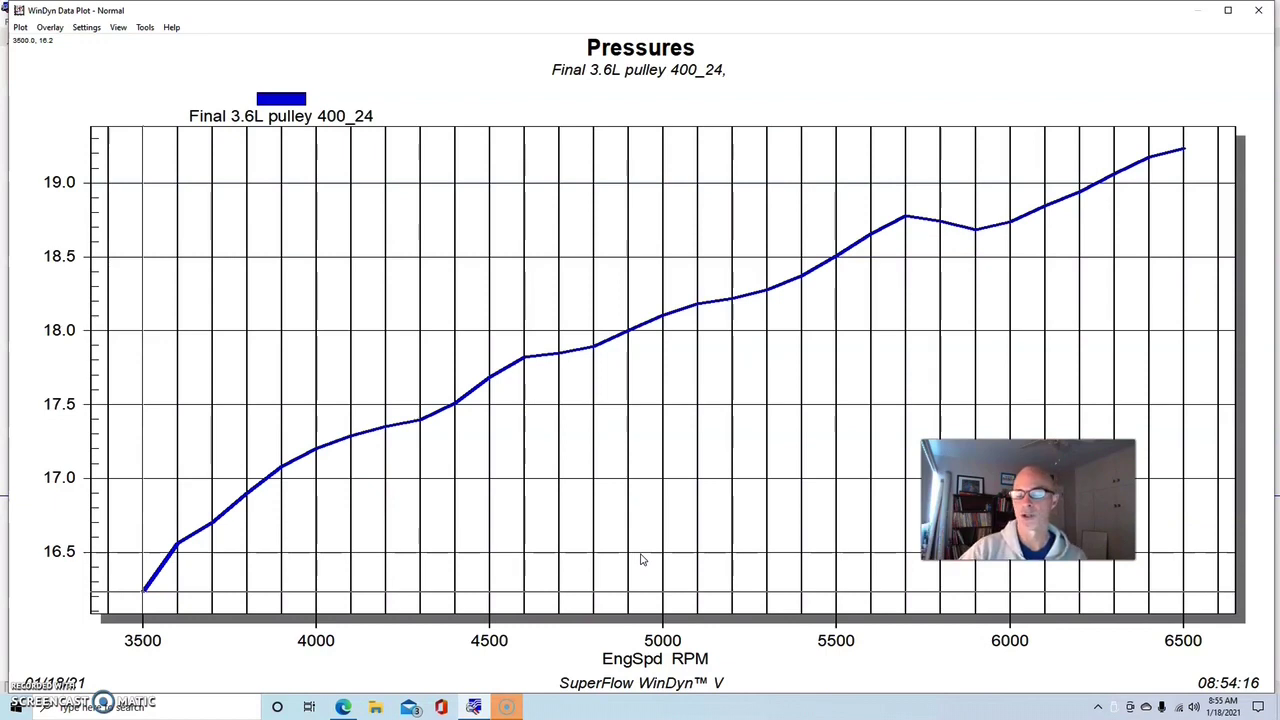
Read the boost pressure of the Final 3.6L pulley 400_24 run at 3500 RPM and 6500 RPM on the Pressures graph.
{"action": "left_click", "coordinate": [624, 548]}
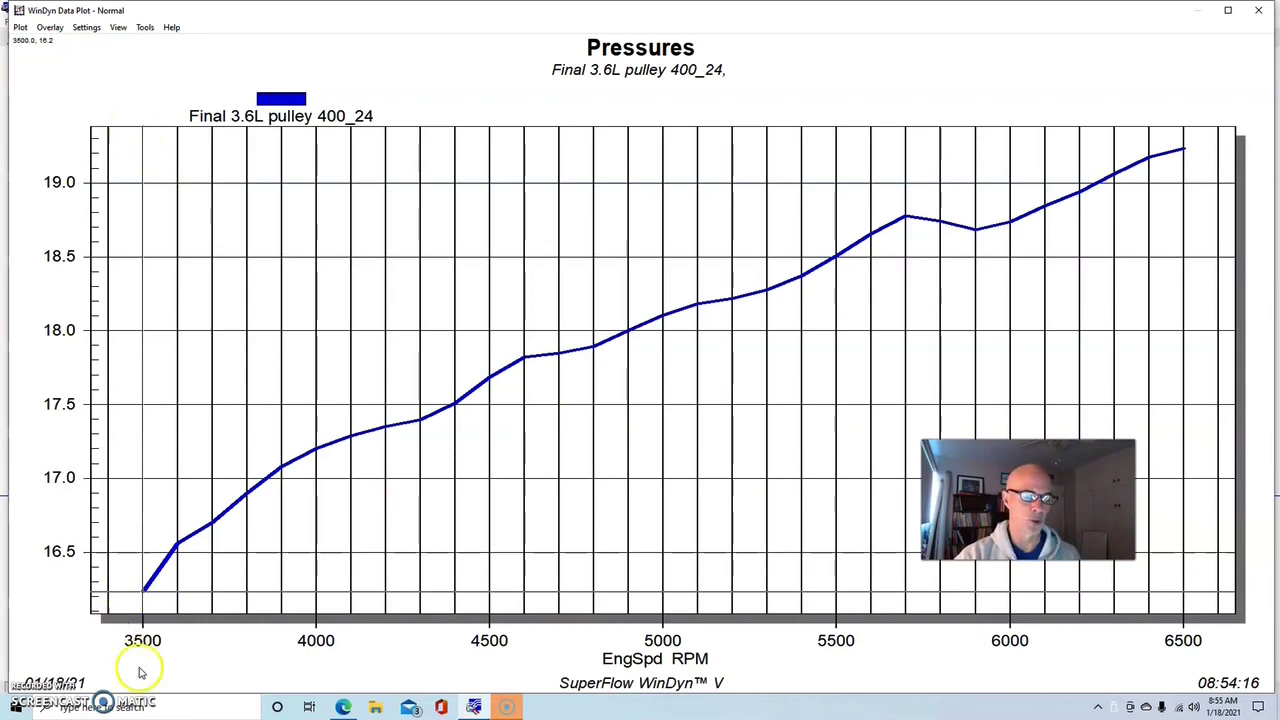
{"action": "left_click", "coordinate": [146, 594]}
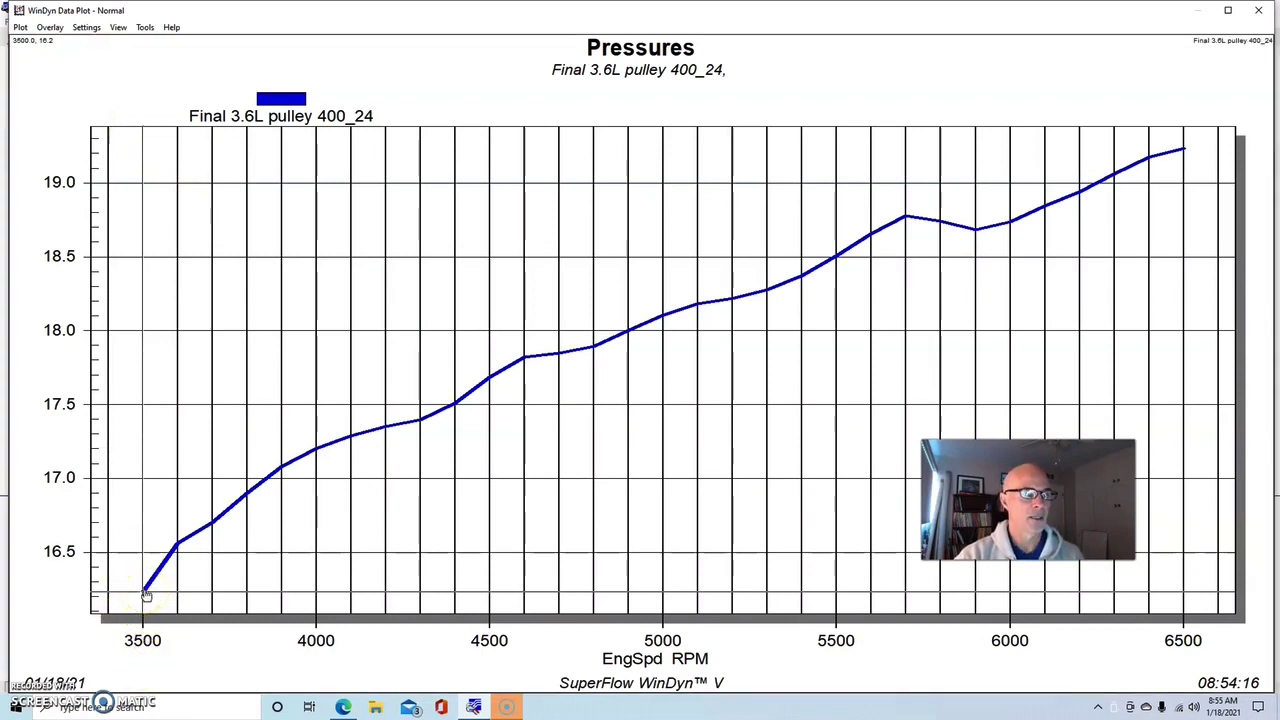
{"action": "left_click", "coordinate": [1184, 152]}
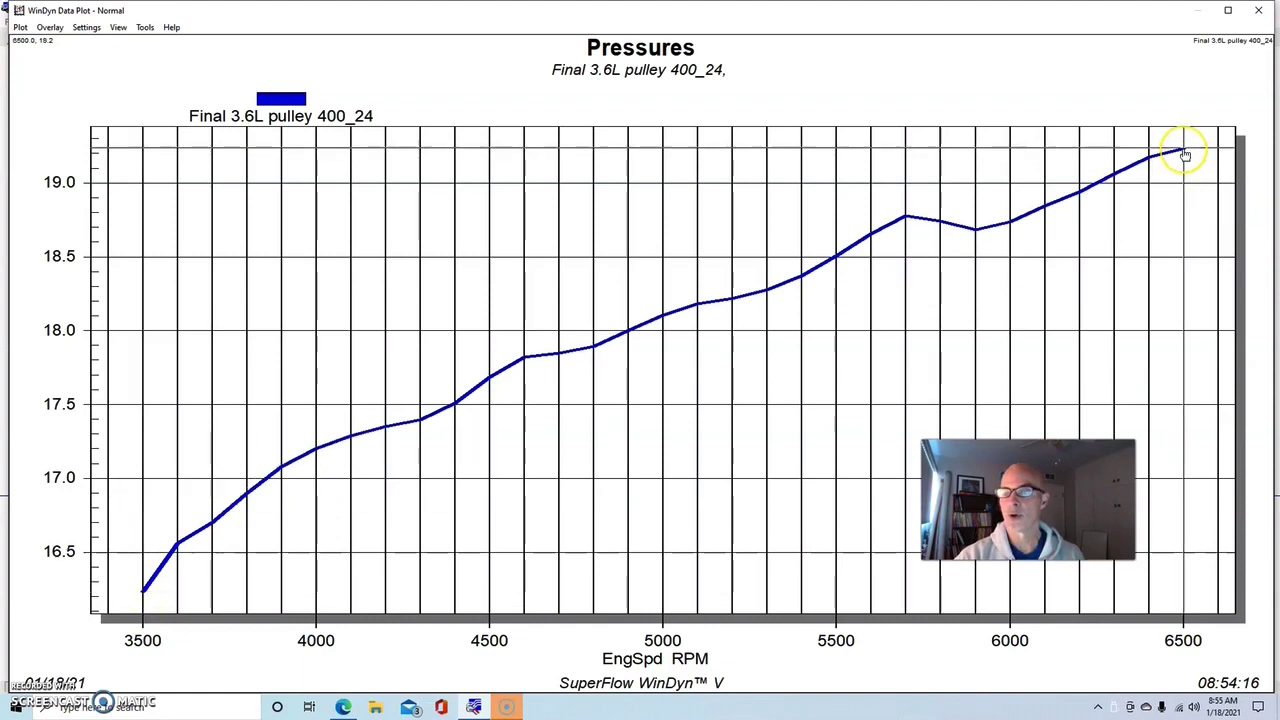
Overlay the Final 3.6L pulley 375_23 run on the Pressures graph and read its boost at 4000 RPM and 7200 RPM.
{"action": "left_click", "coordinate": [50, 27]}
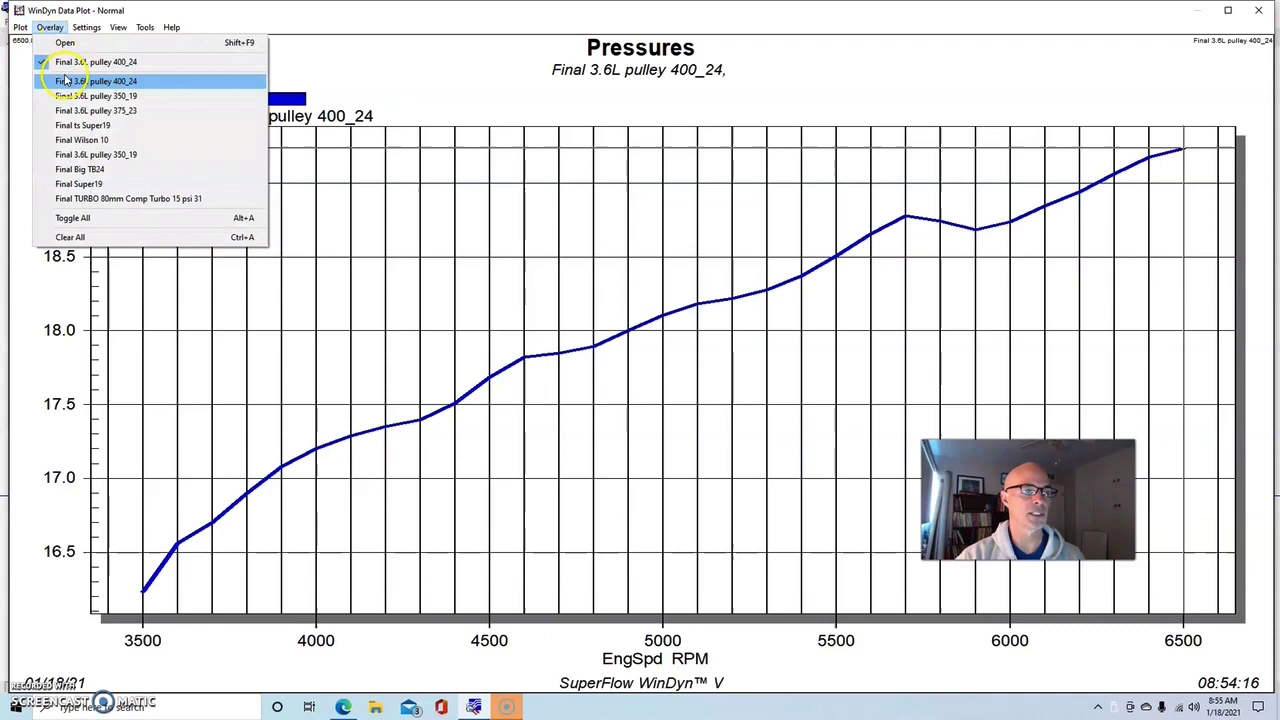
{"action": "left_click", "coordinate": [81, 112]}
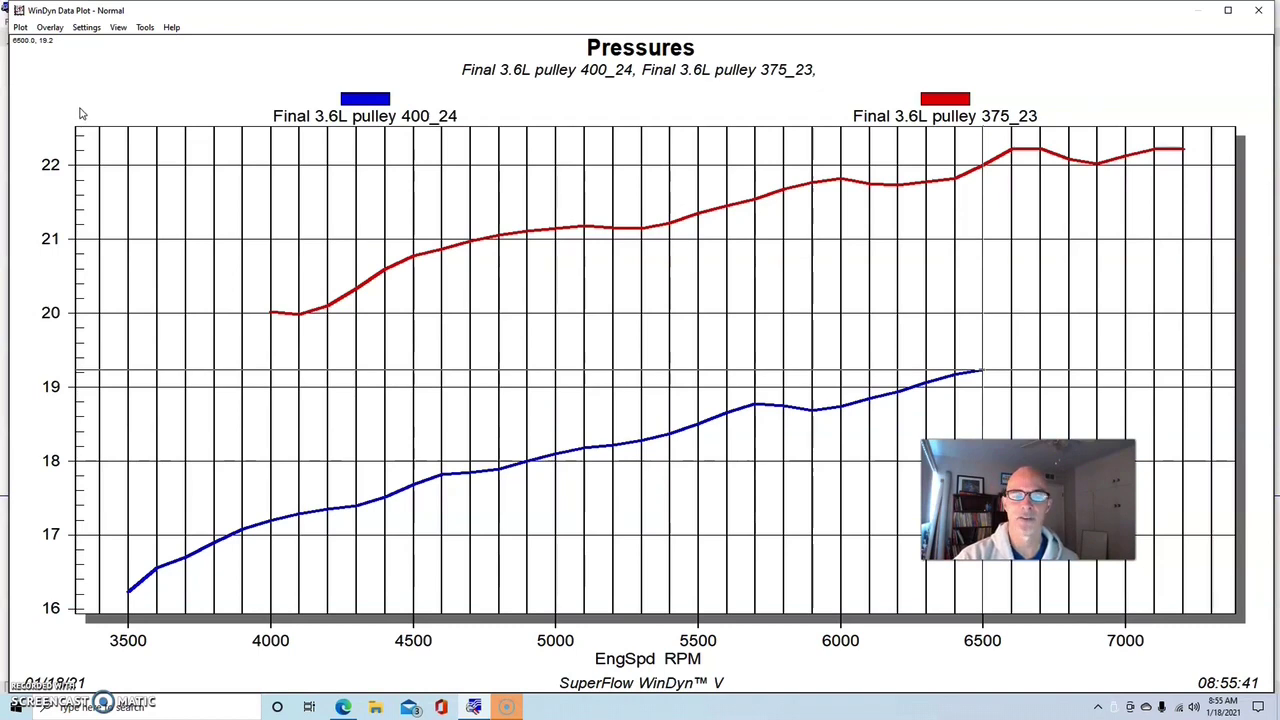
{"action": "left_click", "coordinate": [268, 315]}
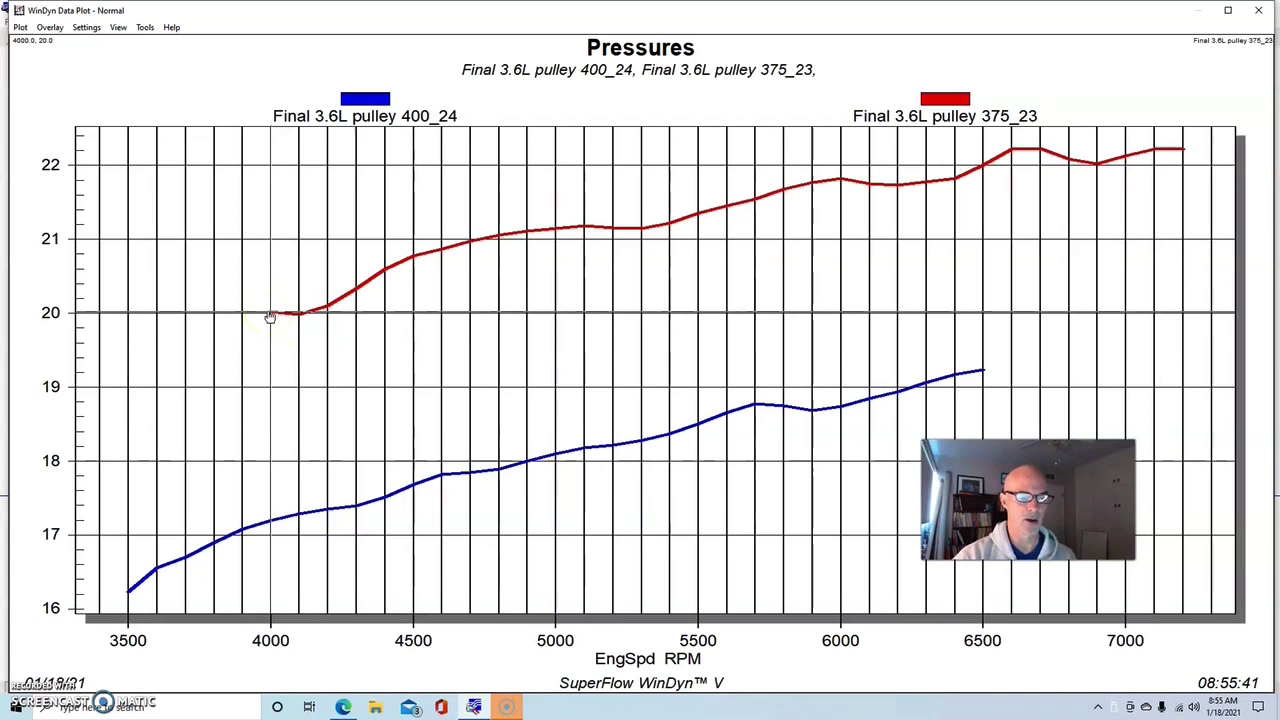
{"action": "left_click", "coordinate": [1183, 152]}
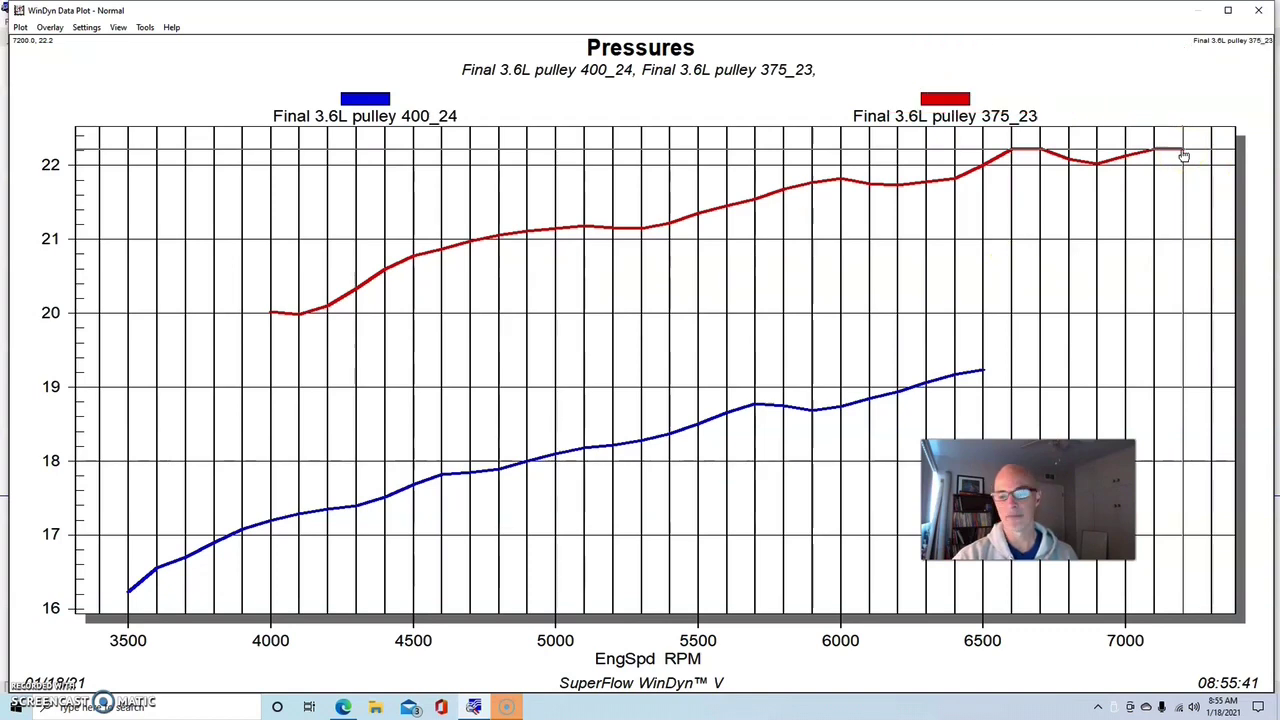
Add the Final 3.6L pulley 350_19 run to the Pressures graph and read its boost at 4000 RPM and near 6500 RPM.
{"action": "left_click", "coordinate": [48, 30]}
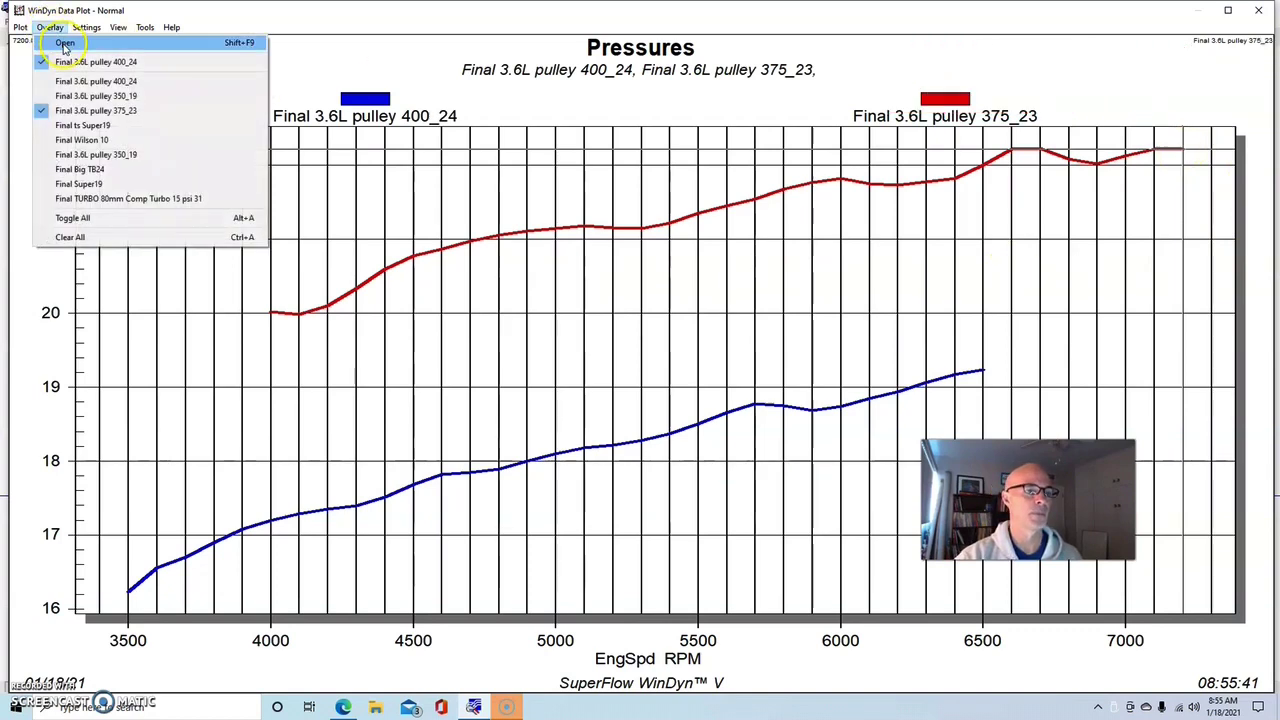
{"action": "left_click", "coordinate": [88, 96]}
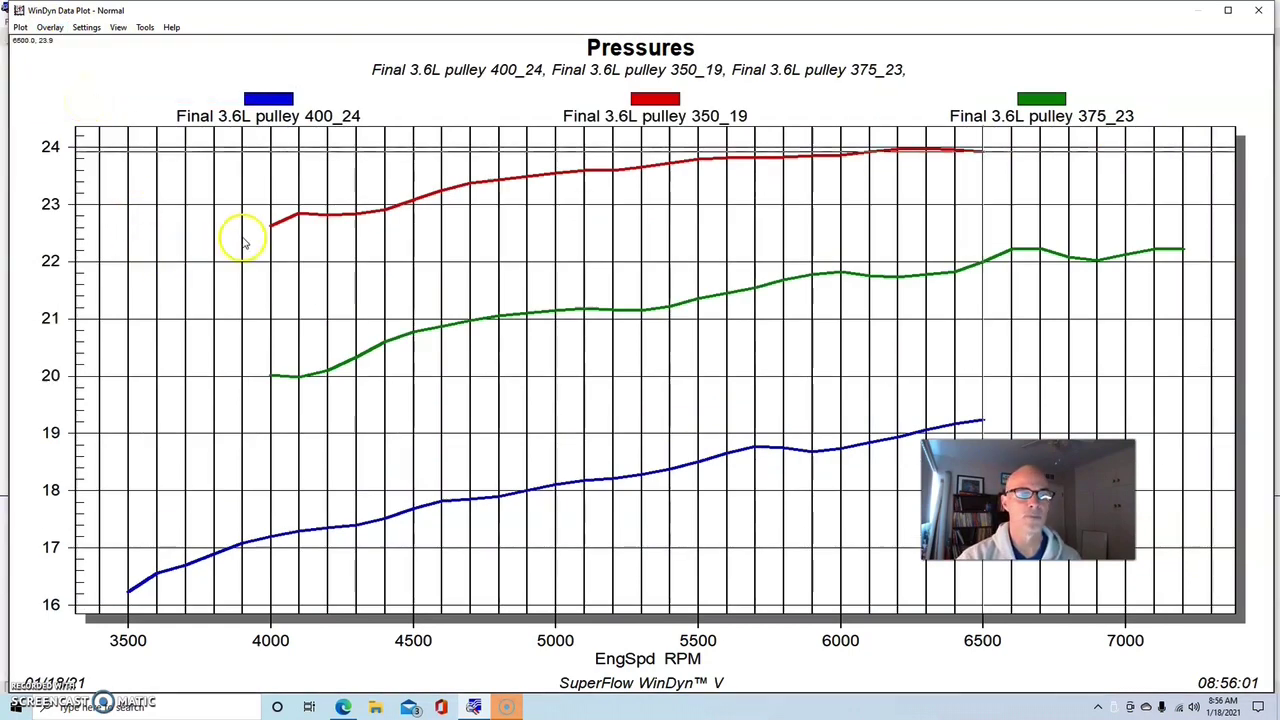
{"action": "left_click", "coordinate": [271, 228]}
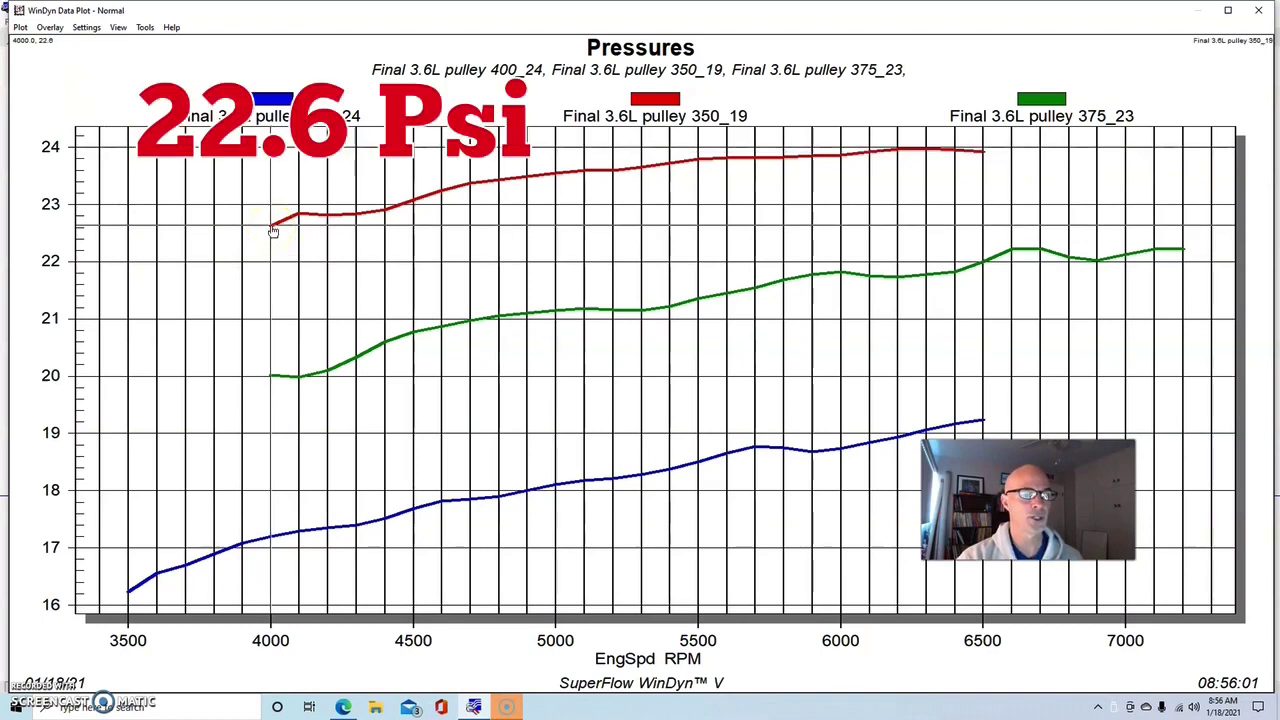
{"action": "left_click", "coordinate": [974, 155]}
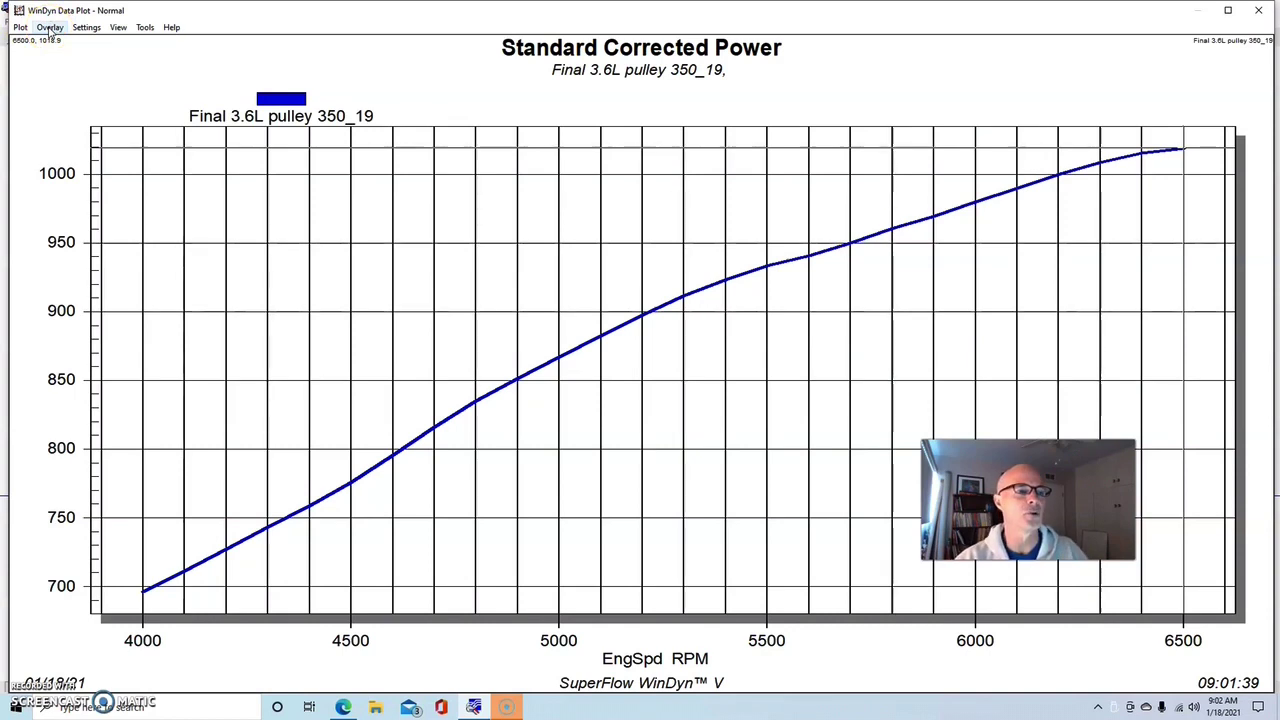
Overlay the Final TURBO 76mm Precision 36 run on the Final 3.6L pulley 350_19 power graph and read its peak power.
{"action": "left_click", "coordinate": [49, 30]}
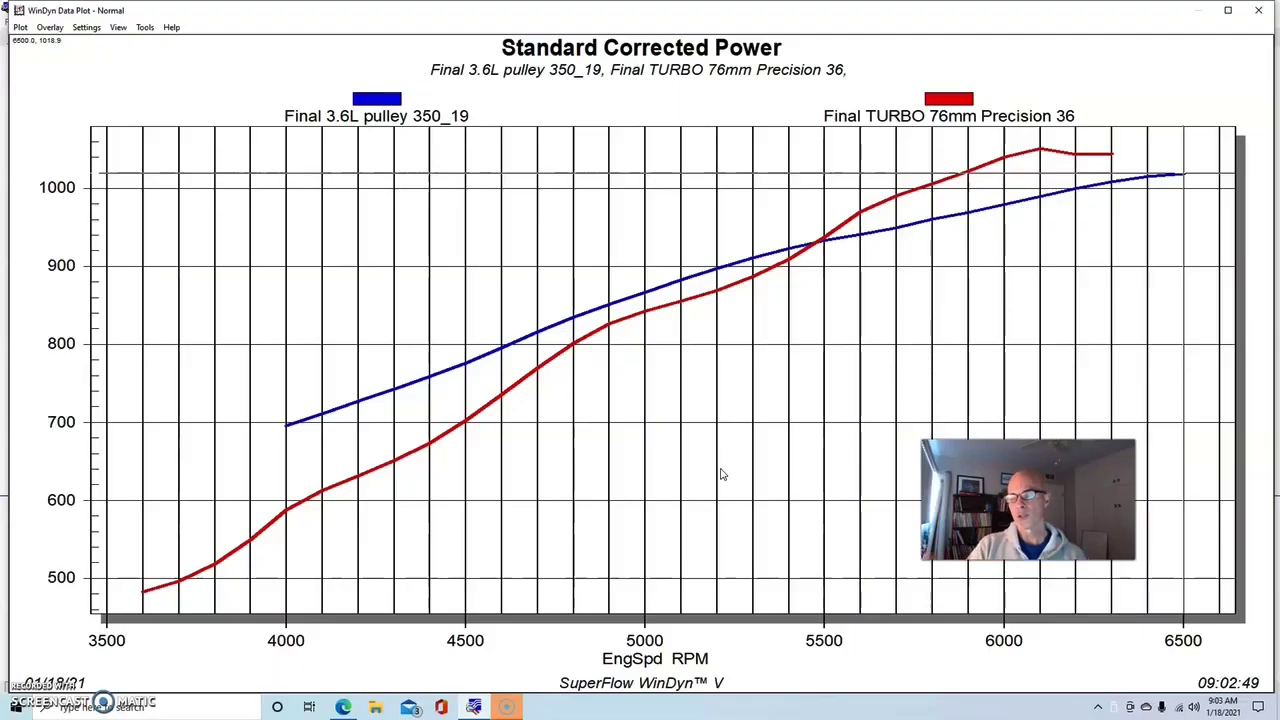
{"action": "left_click", "coordinate": [1040, 148]}
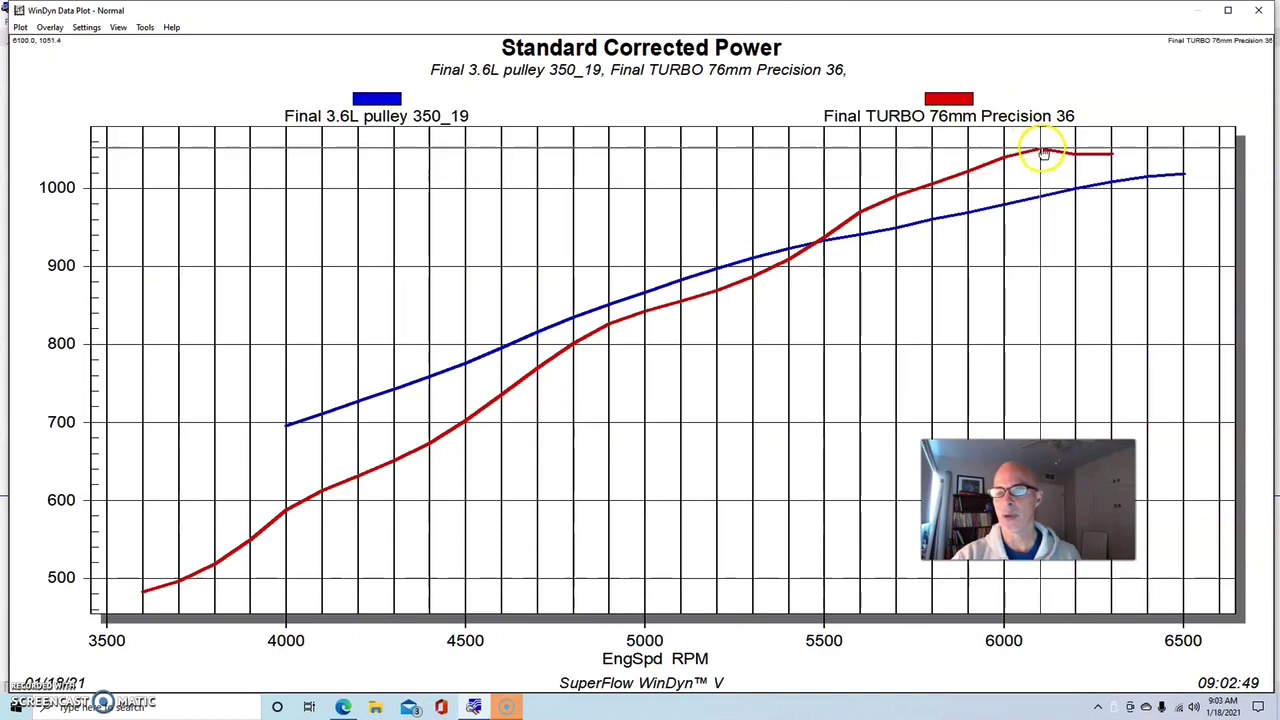